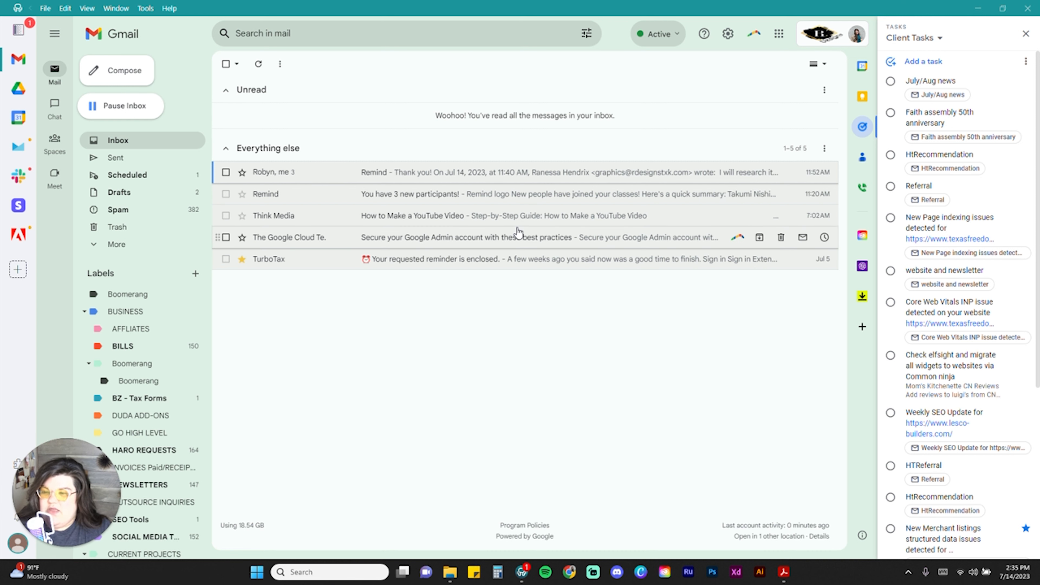
Open the advanced mail settings to check that Templates is enabled.
left_click(731, 39)
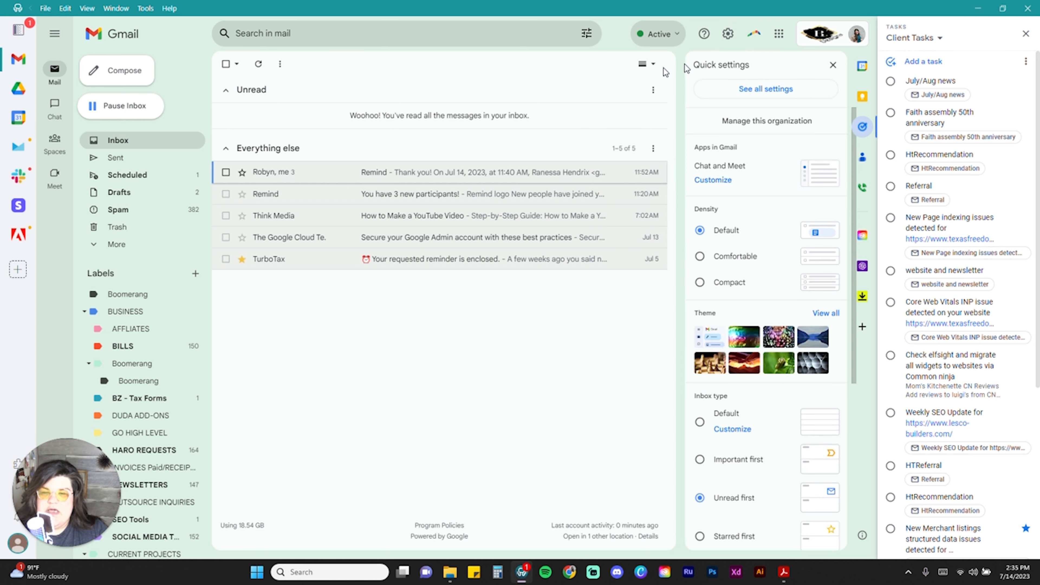
left_click(742, 94)
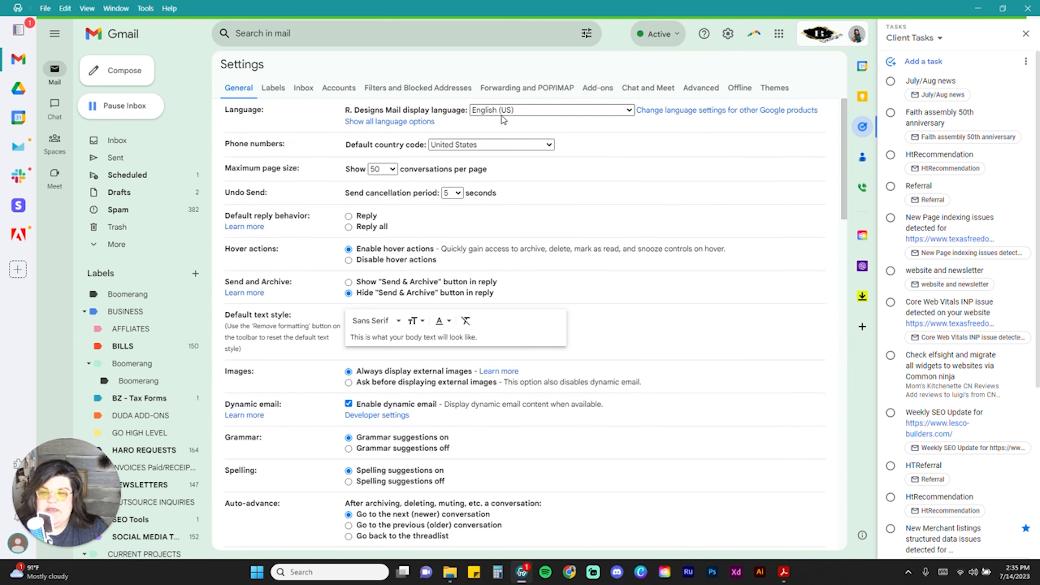
left_click(700, 89)
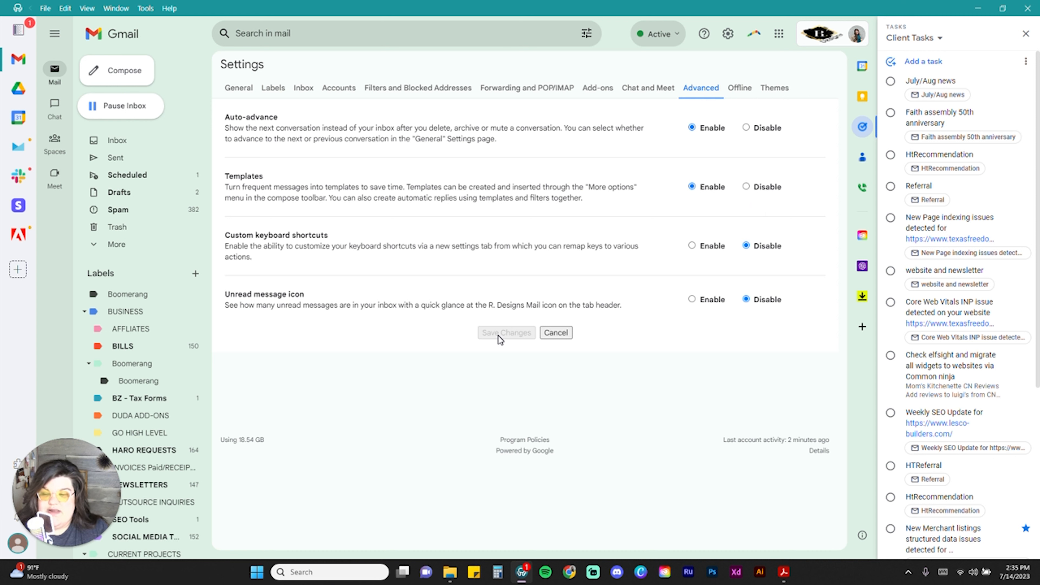
left_click(136, 76)
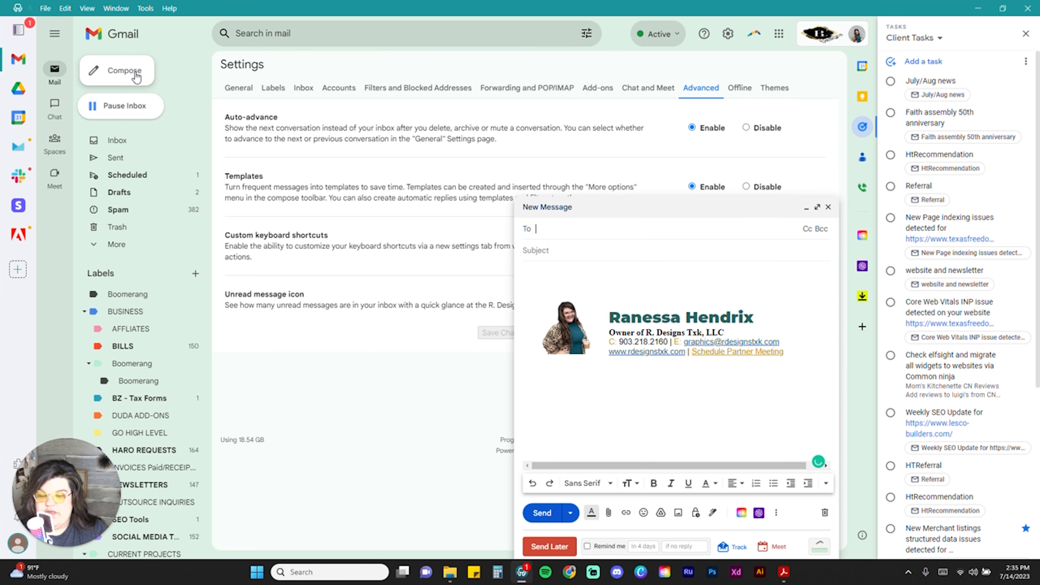
left_click(827, 207)
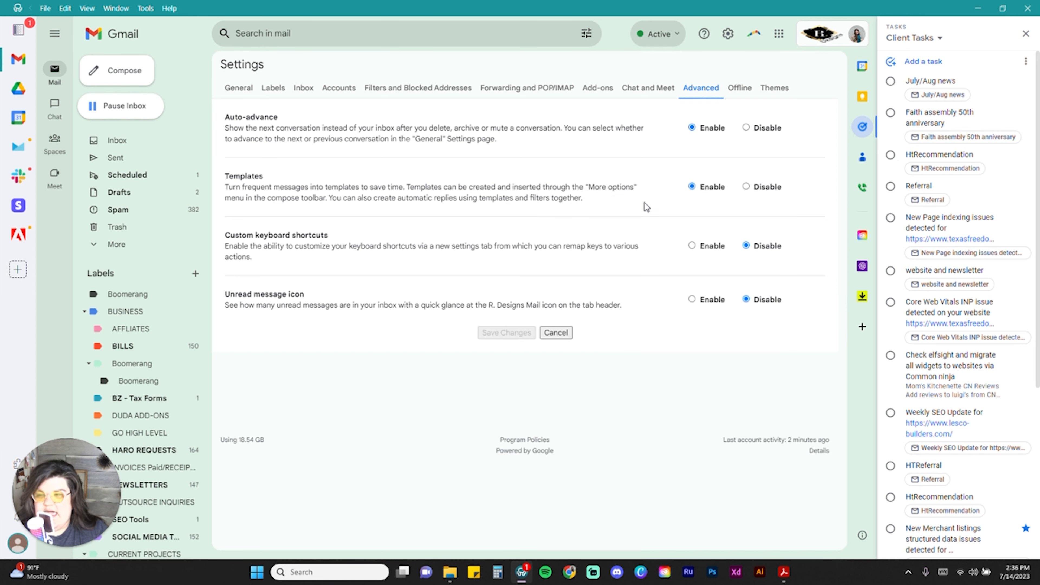
Compose a new email with the subject "hey was a pleasure working with you" and the body text "body of message".
left_click(147, 76)
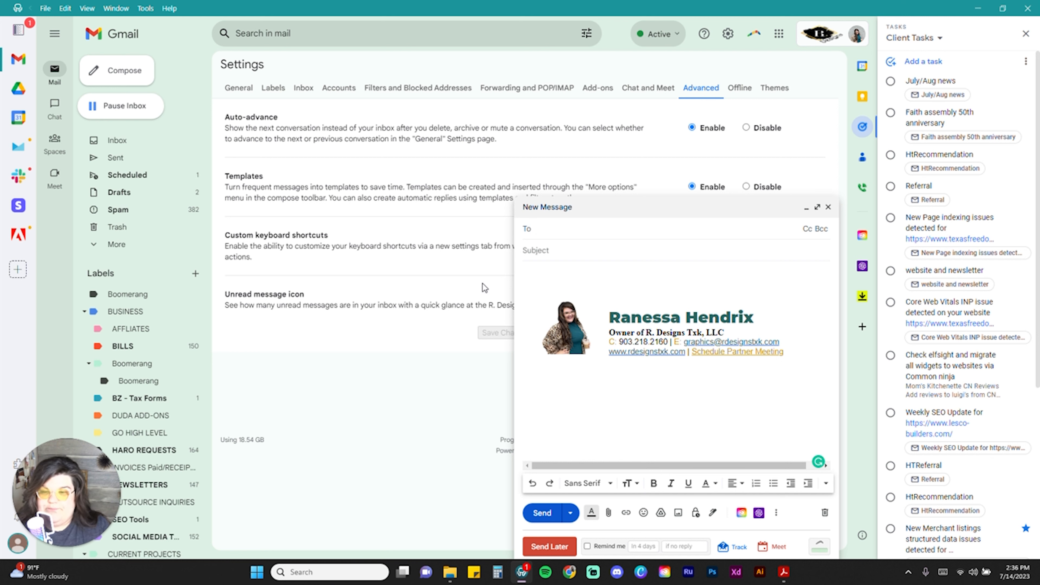
left_click(549, 272)
type("h")
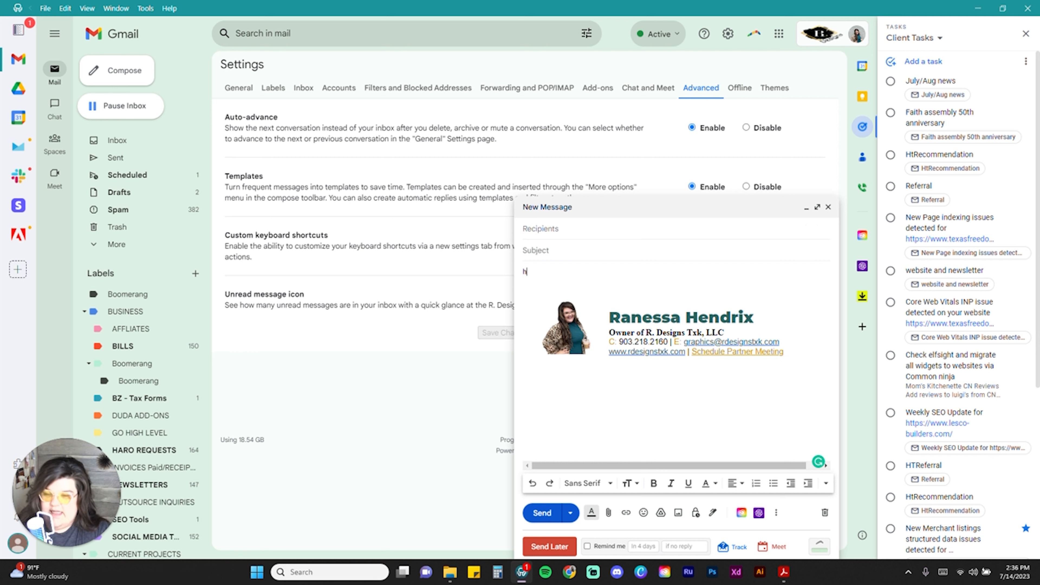
key("BackSpace")
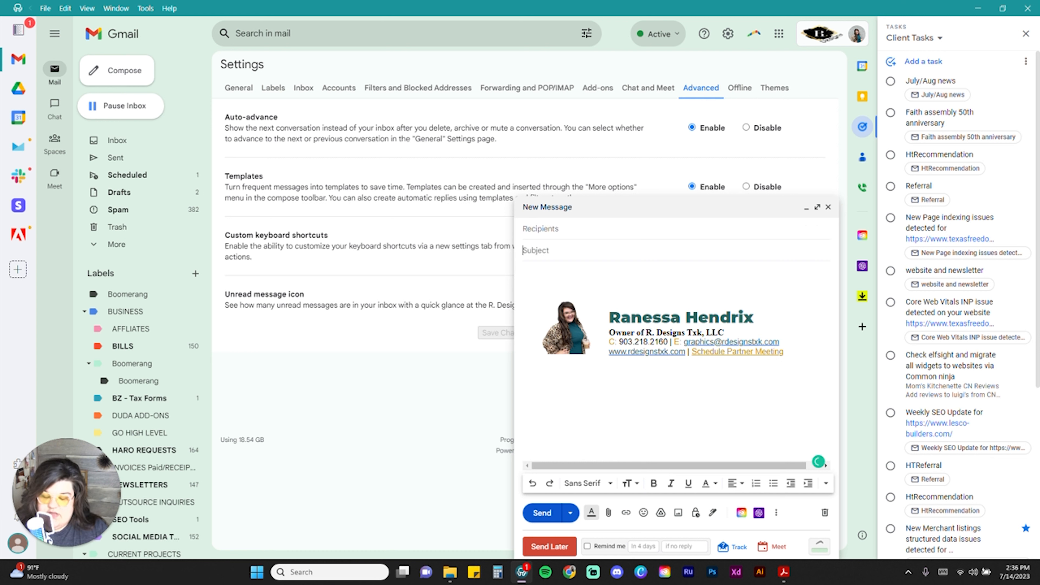
type("hey woul")
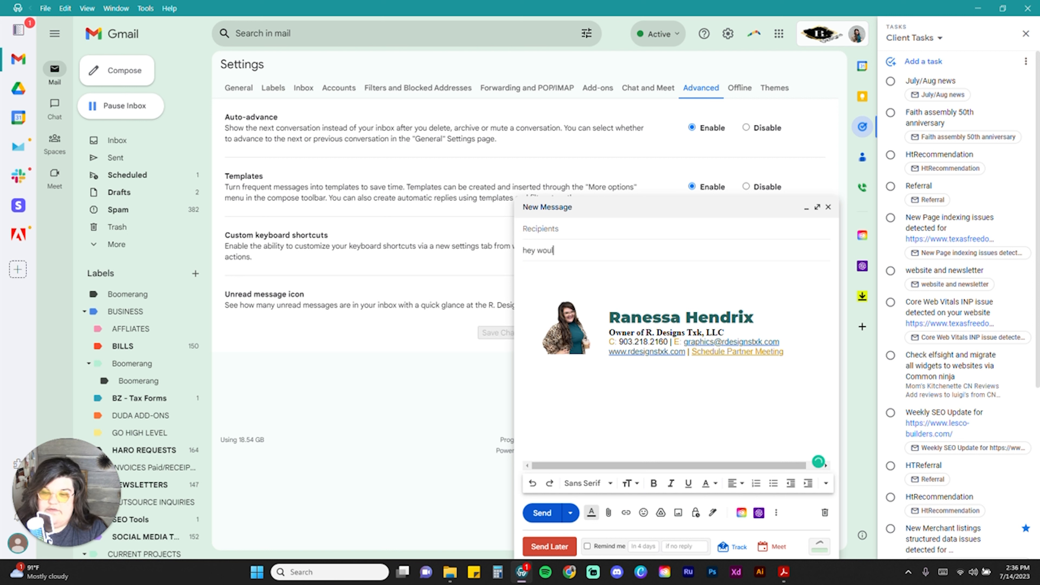
type("d love to")
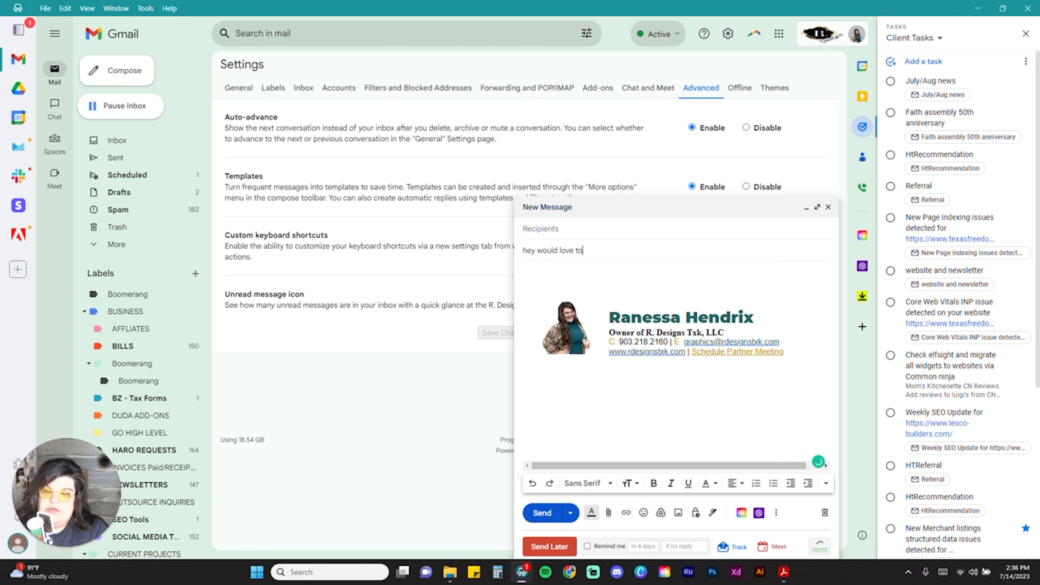
key("BackSpace")
key("BackSpace")
key("BackSpace")
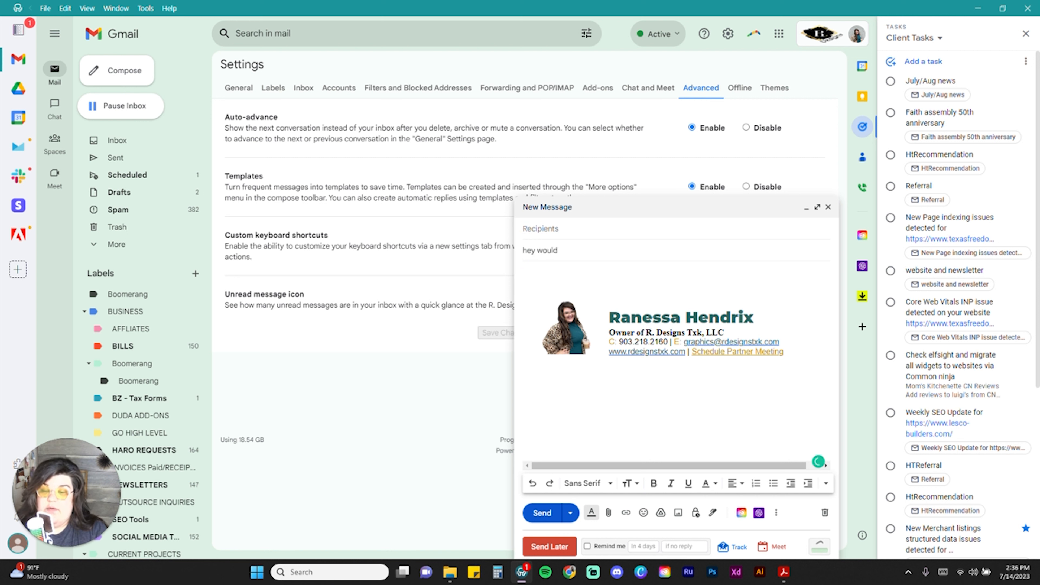
key("BackSpace")
key("BackSpace")
key("BackSpace")
key("BackSpace")
key("BackSpace")
key("BackSpace")
type("was")
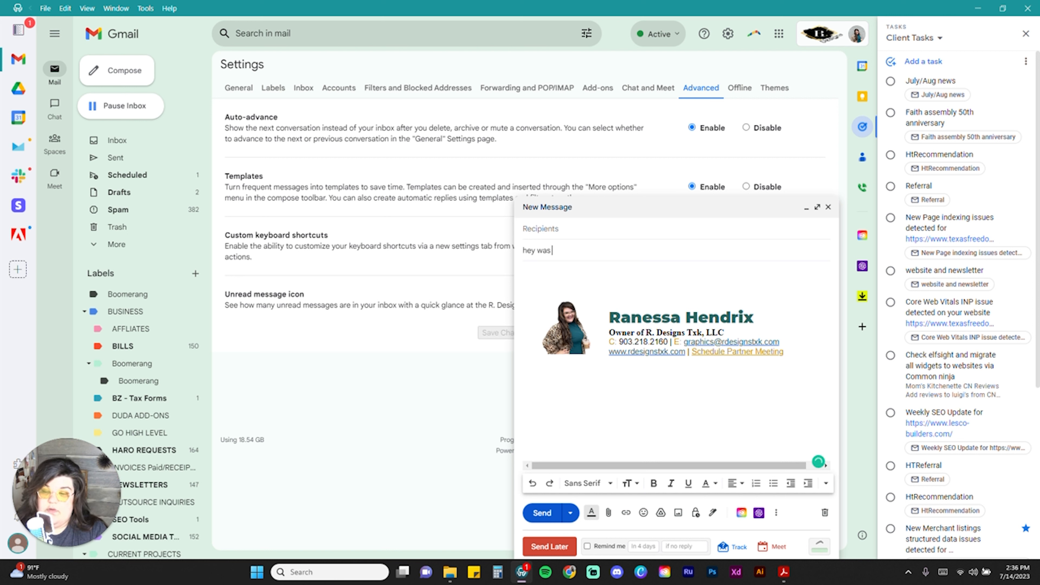
type(" a pleausre")
key("BackSpace")
key("BackSpace")
key("BackSpace")
key("BackSpace")
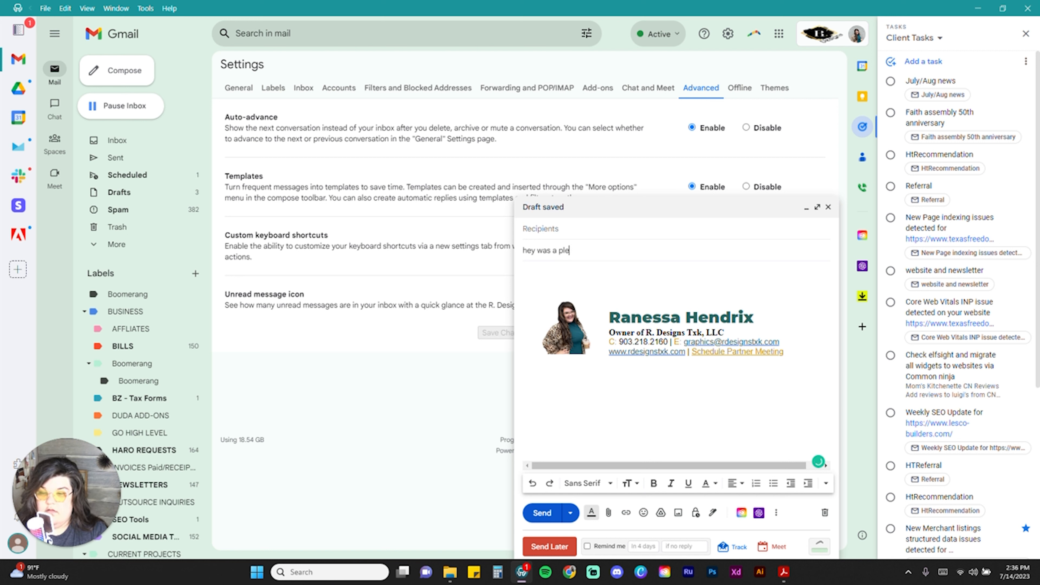
type("easure working with you")
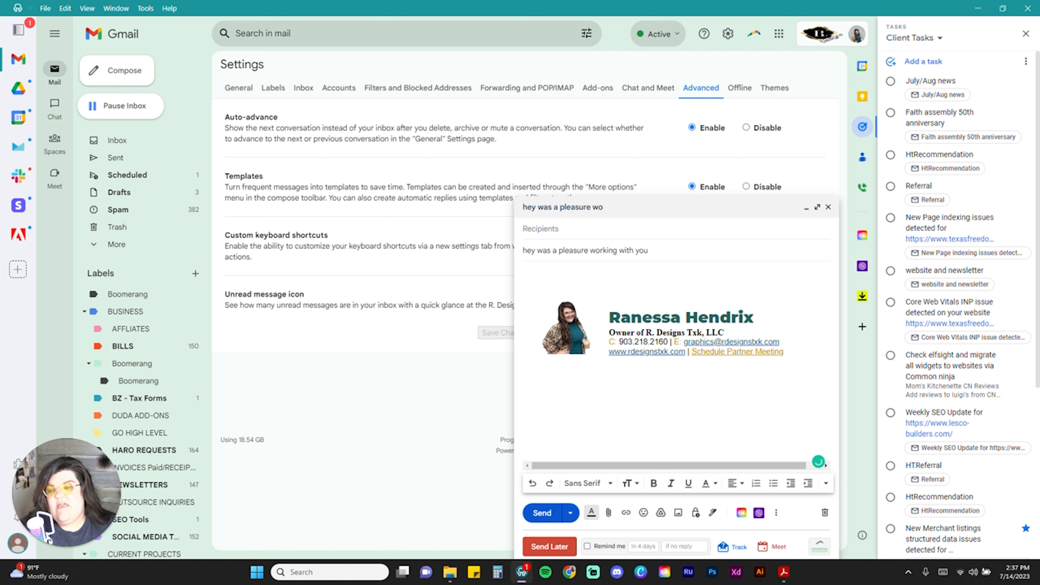
type("body of message")
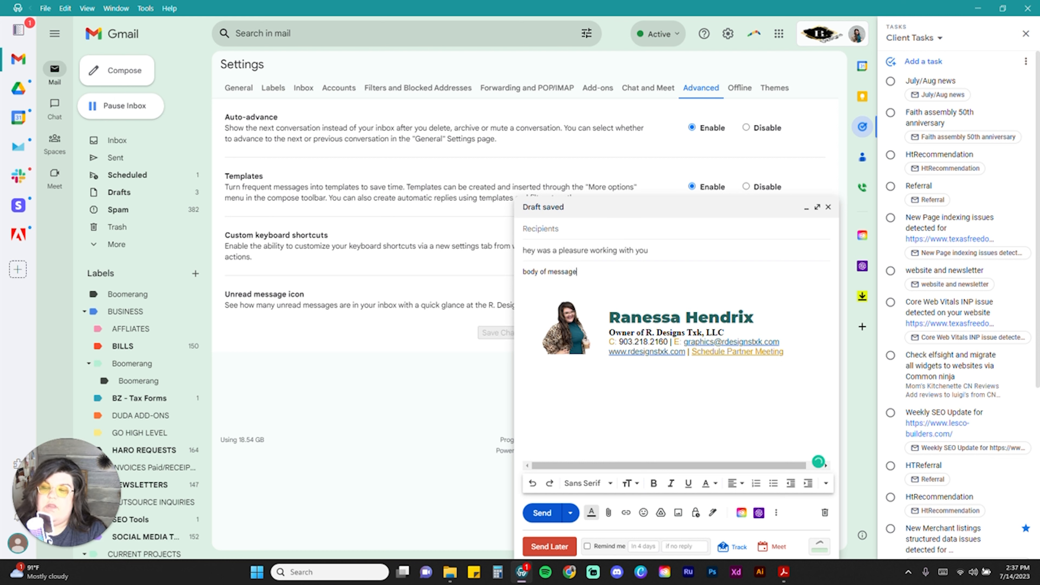
Save the draft as a new template named "asking for referral template".
left_click(776, 512)
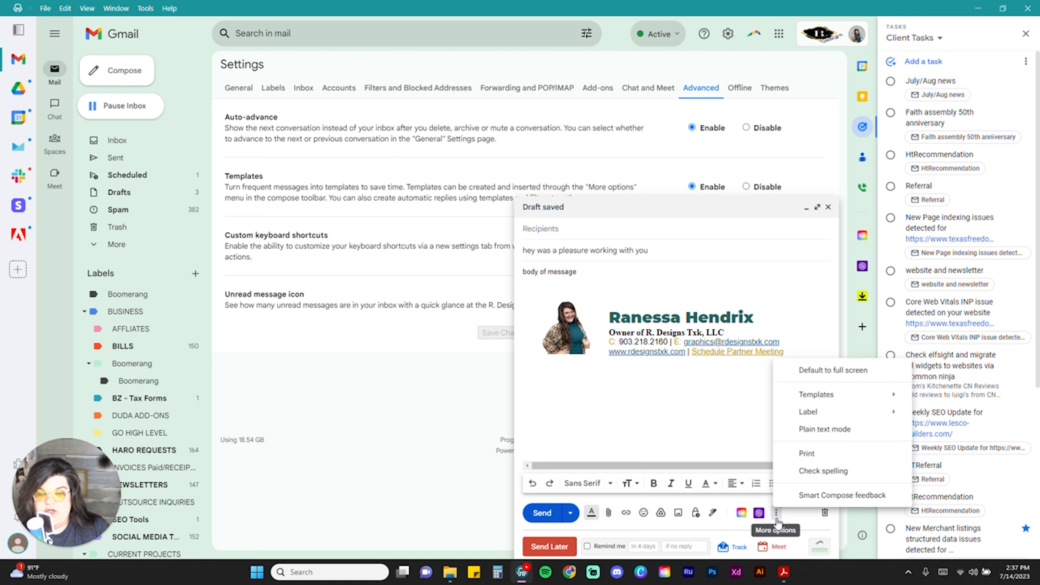
mouse_move(828, 397)
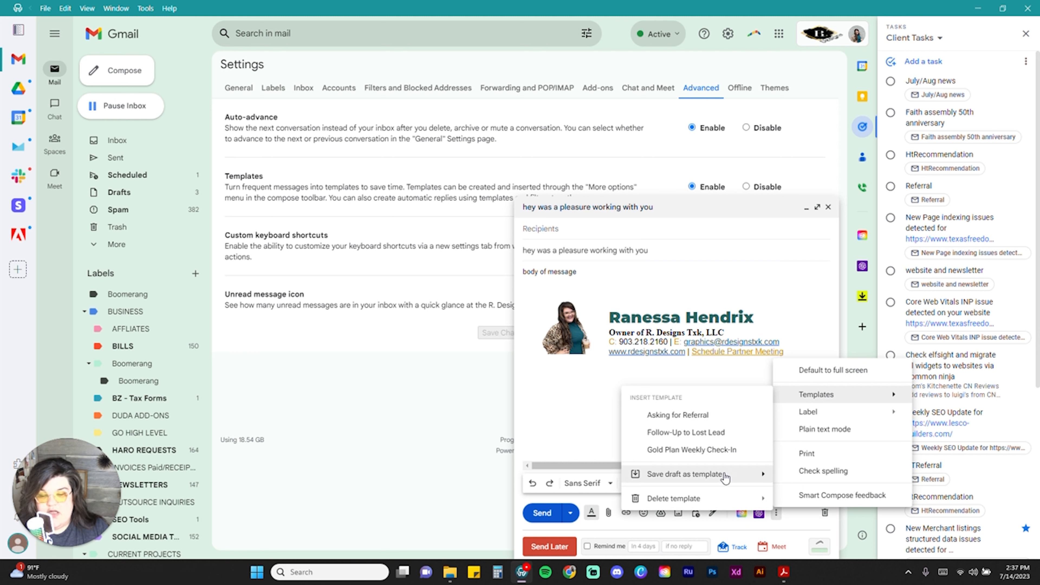
mouse_move(718, 475)
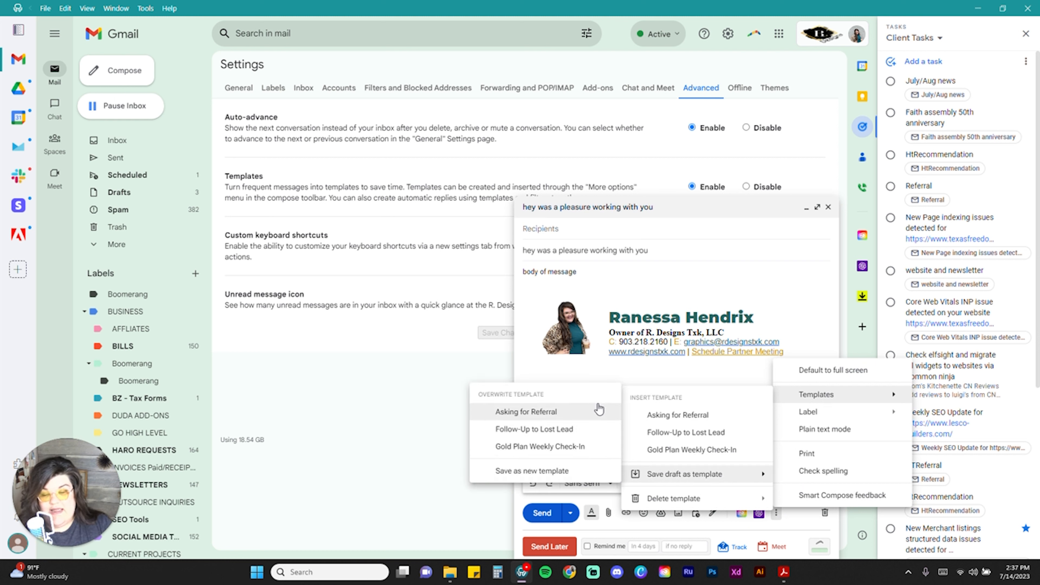
left_click(580, 469)
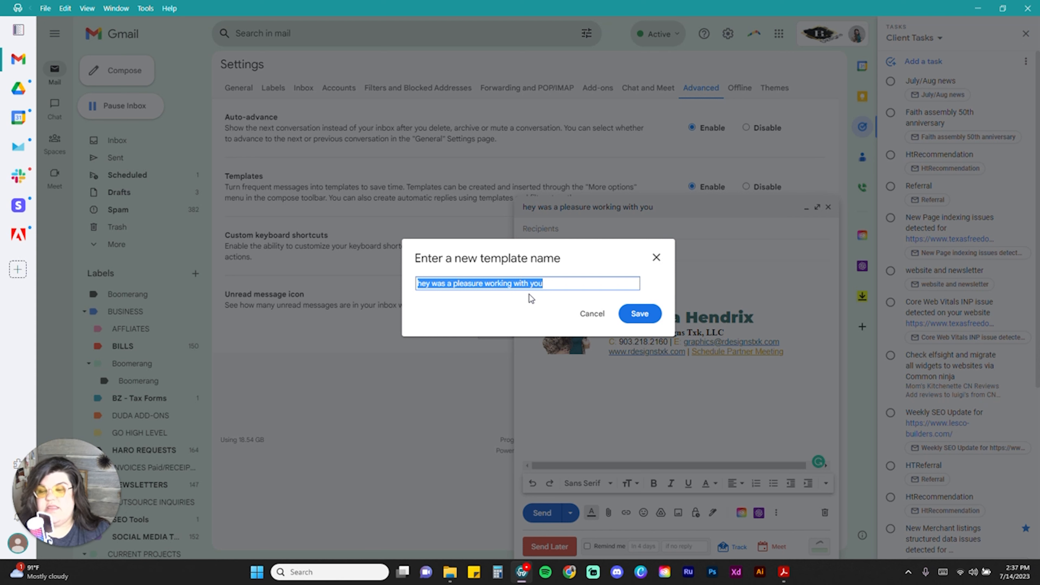
type("aski")
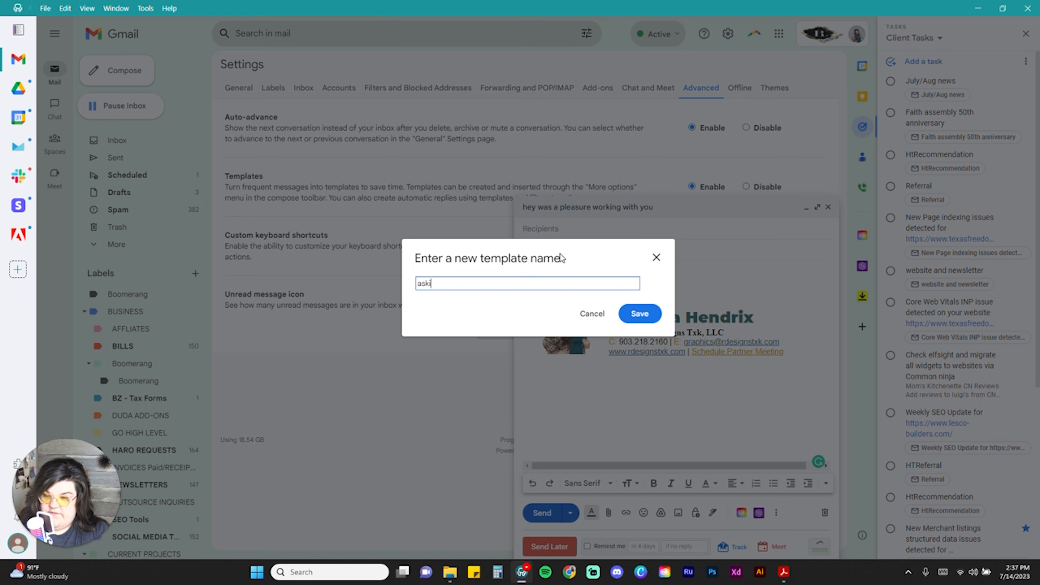
type("ng for referral ")
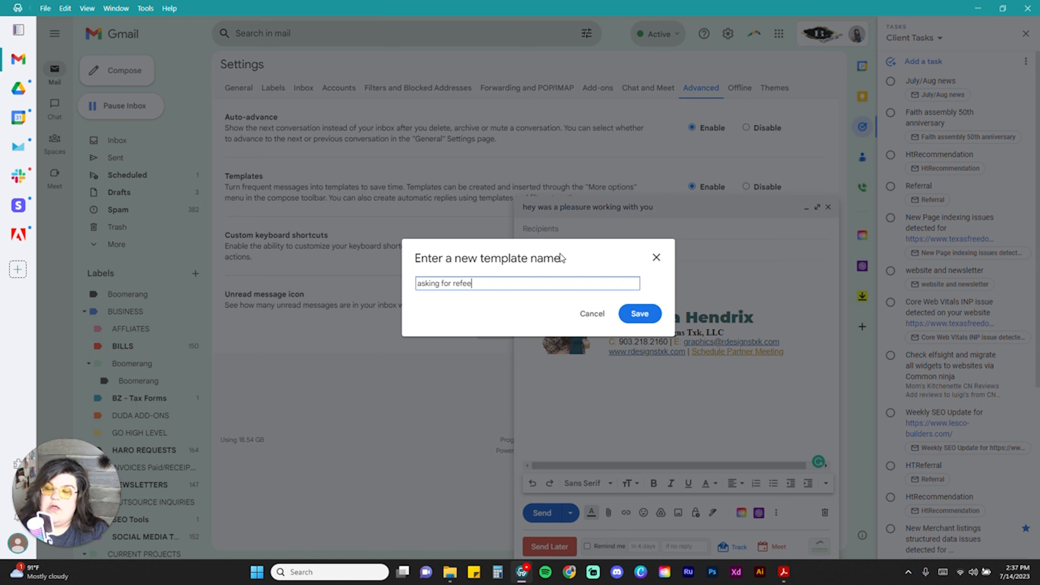
type("template")
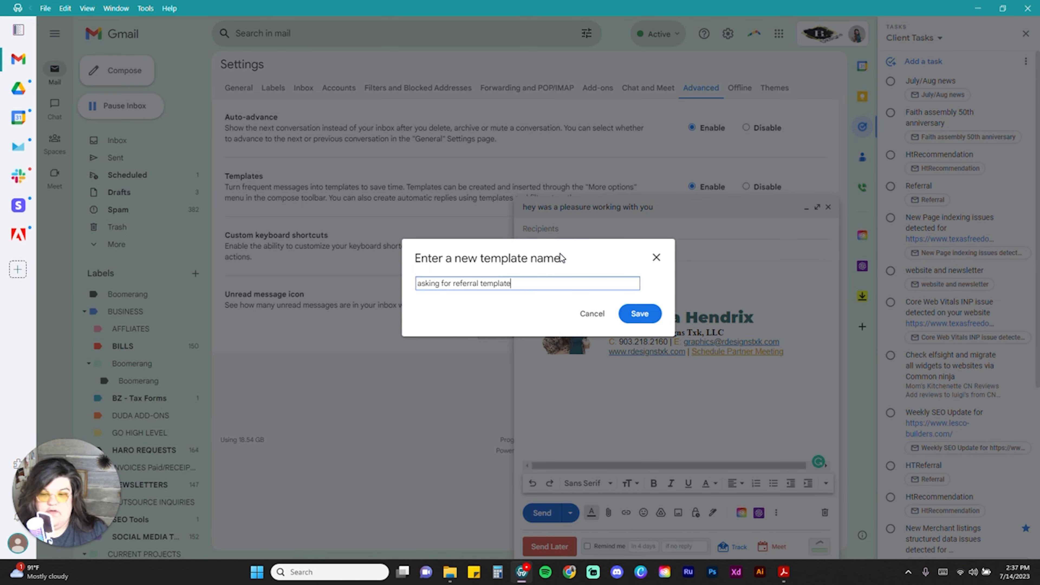
left_click(639, 313)
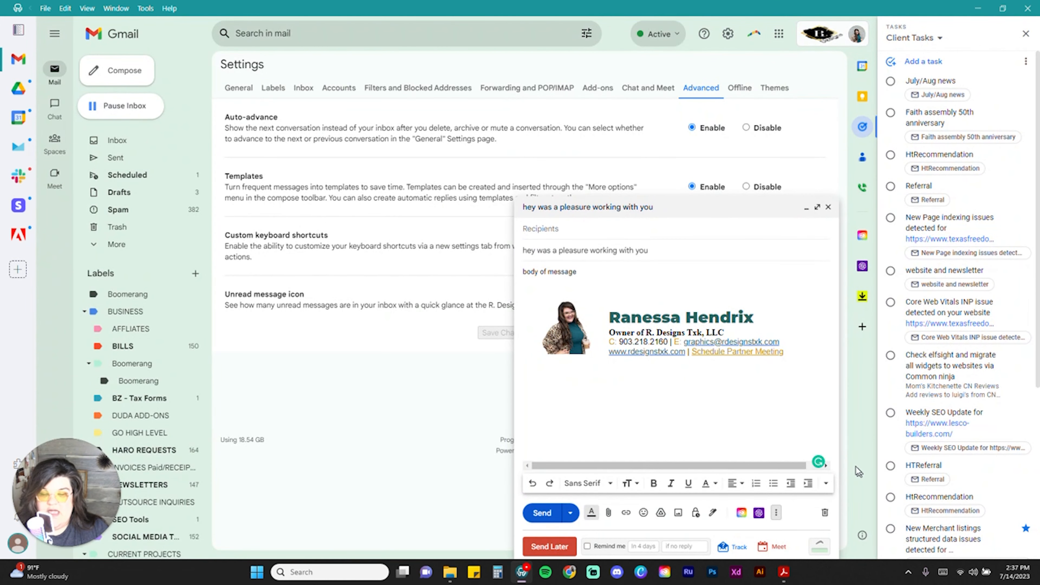
Clear the whole message body, including the signature, and insert the existing "Asking for Referral" template.
left_click_drag(580, 272, 526, 271)
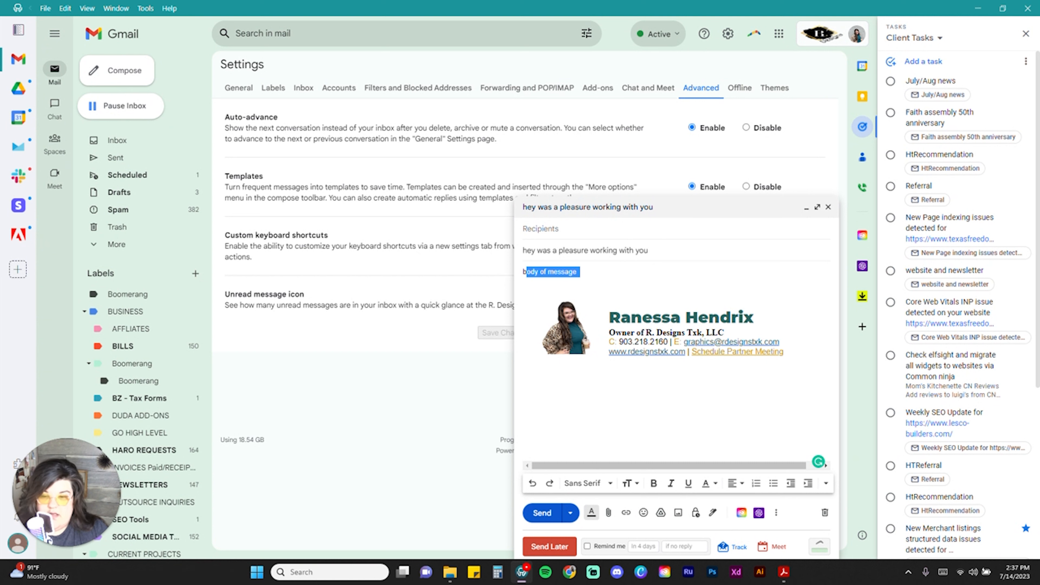
key("ctrl+a")
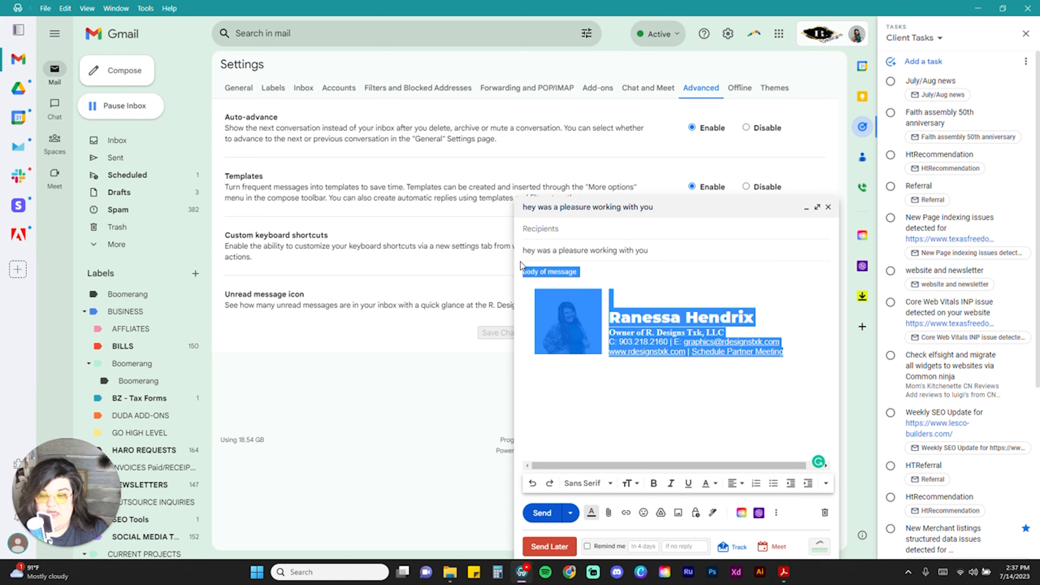
key("BackSpace")
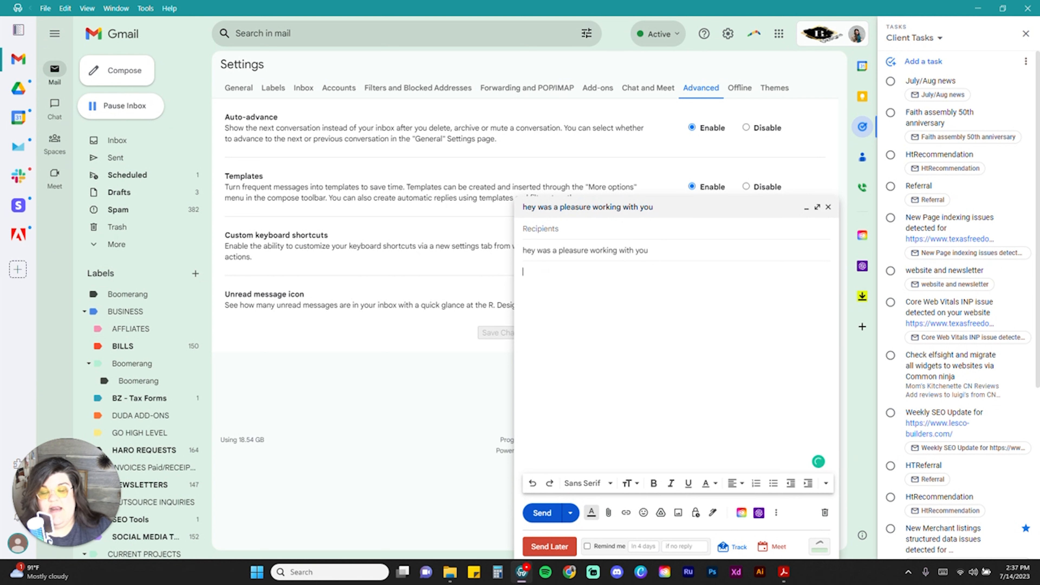
left_click(776, 512)
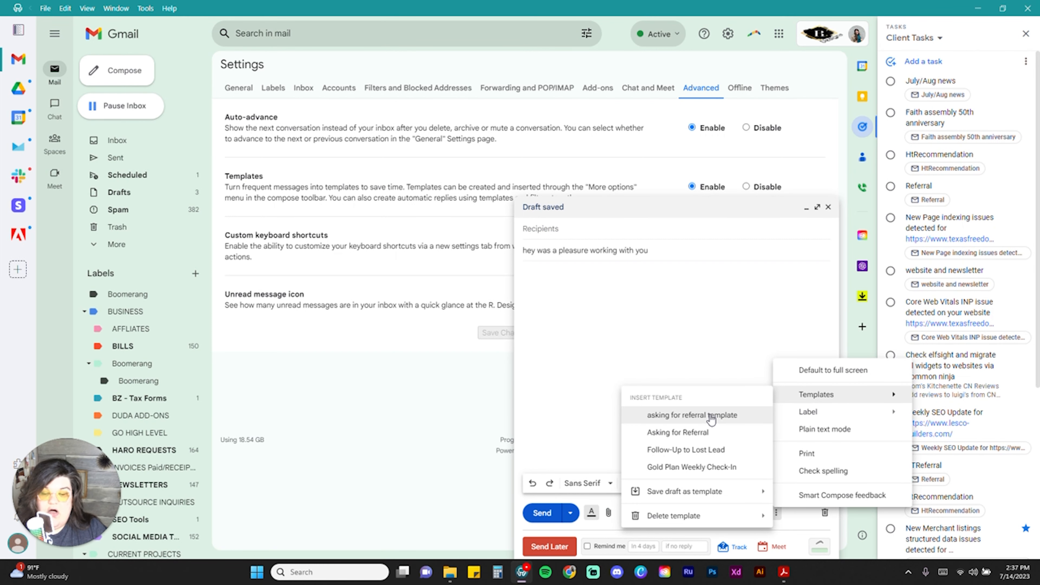
left_click(696, 431)
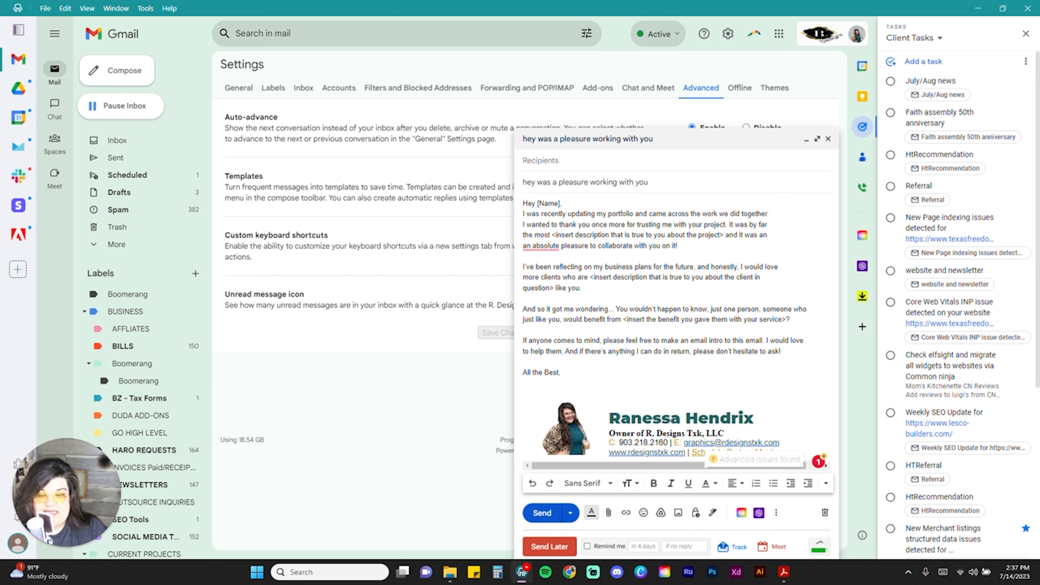
Replace the email's subject with "Was a pleasure".
left_click_drag(648, 182, 455, 185)
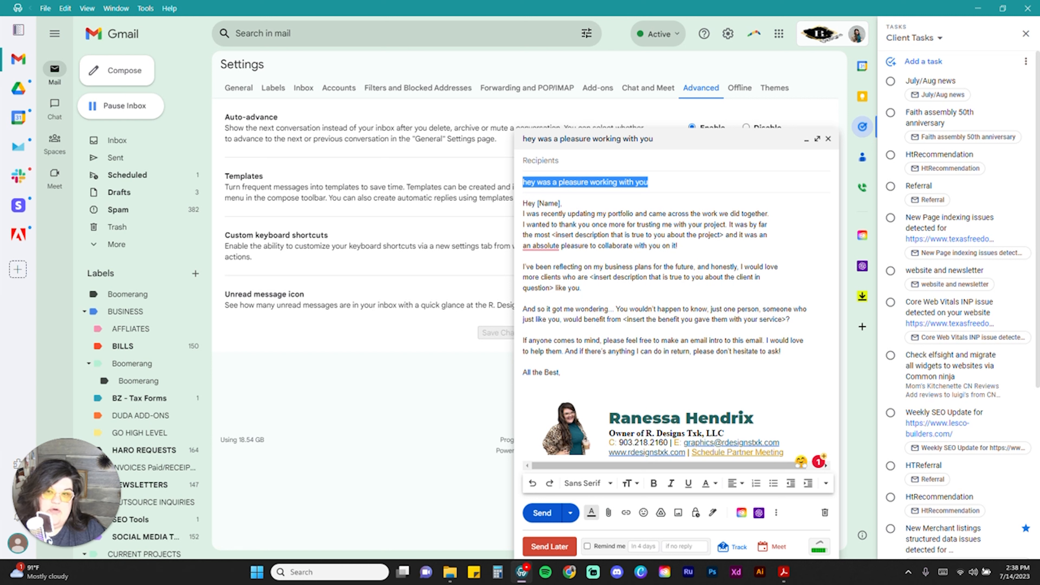
type("Was")
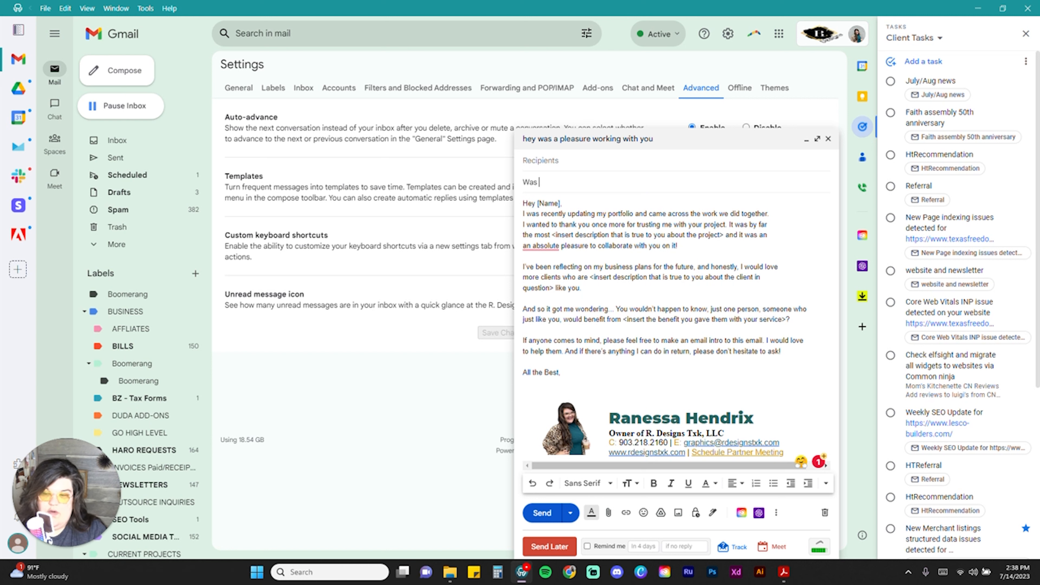
type(" a pleasure")
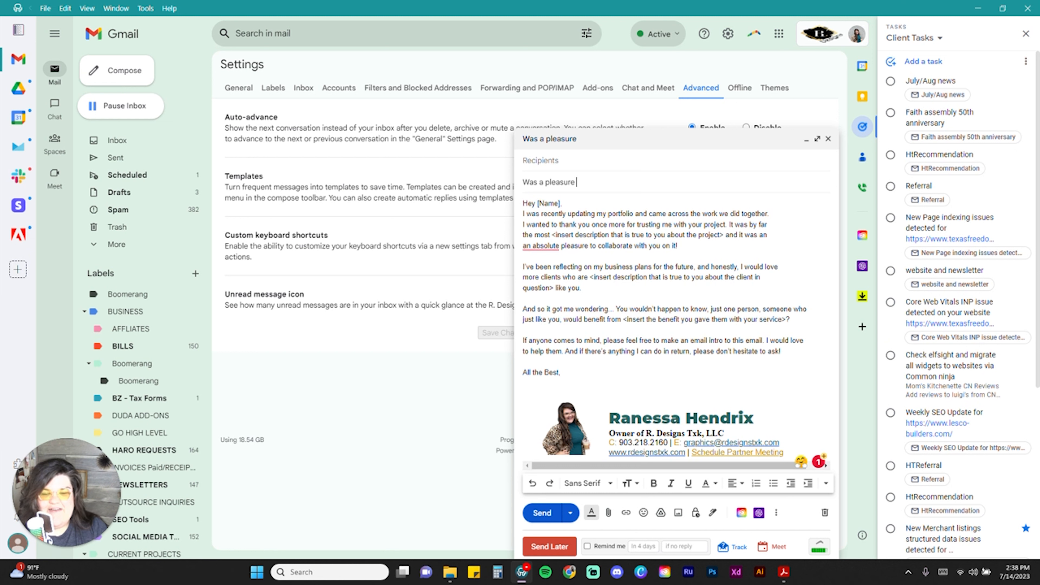
Discard the email draft and return to the inbox.
left_click(824, 513)
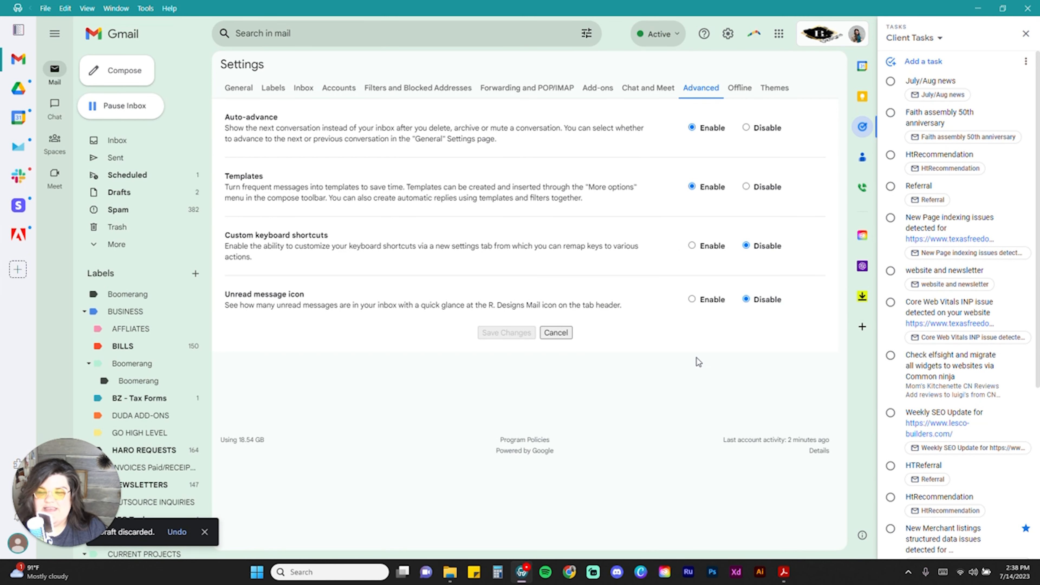
left_click(49, 33)
left_click(53, 34)
left_click(122, 147)
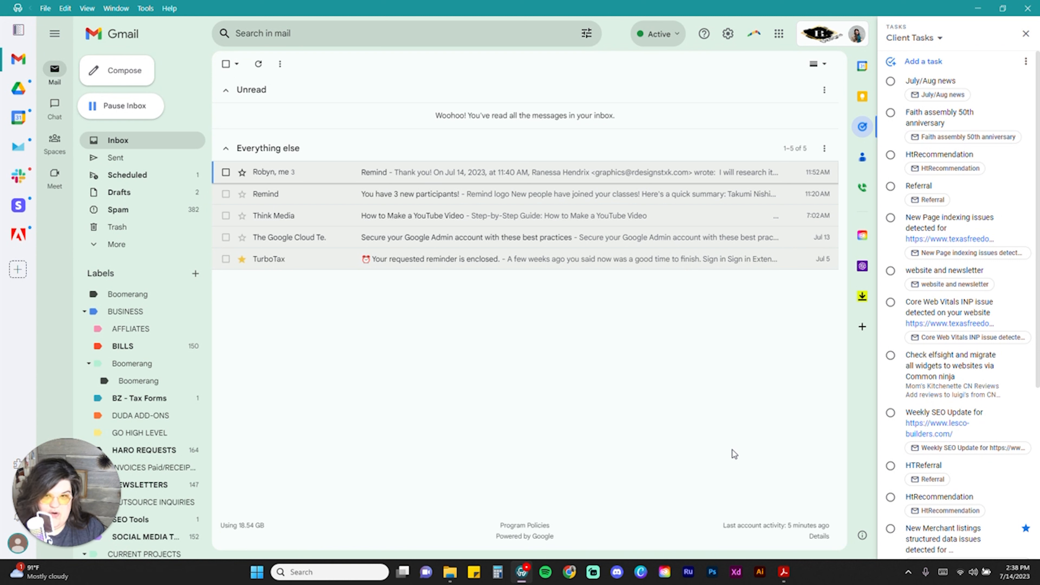